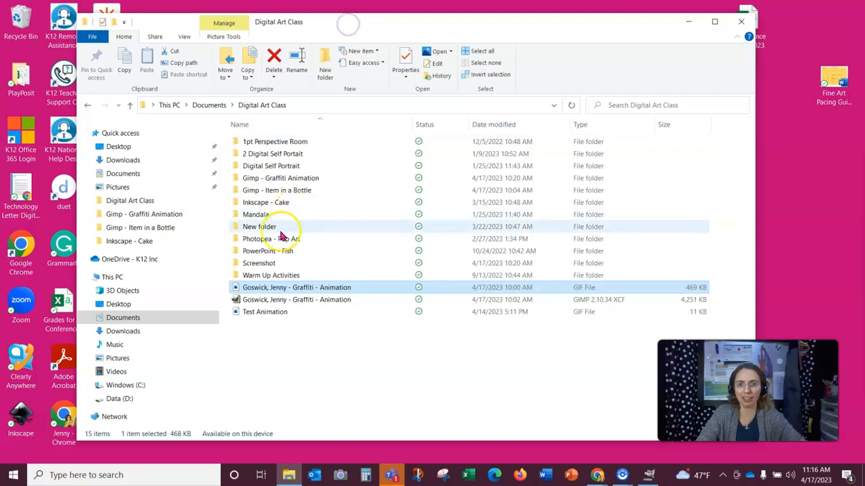
# - Navigate to the Gimp - Graffiti Animation folder inside Documents > Digital Art Class
pyautogui.click(129, 176)
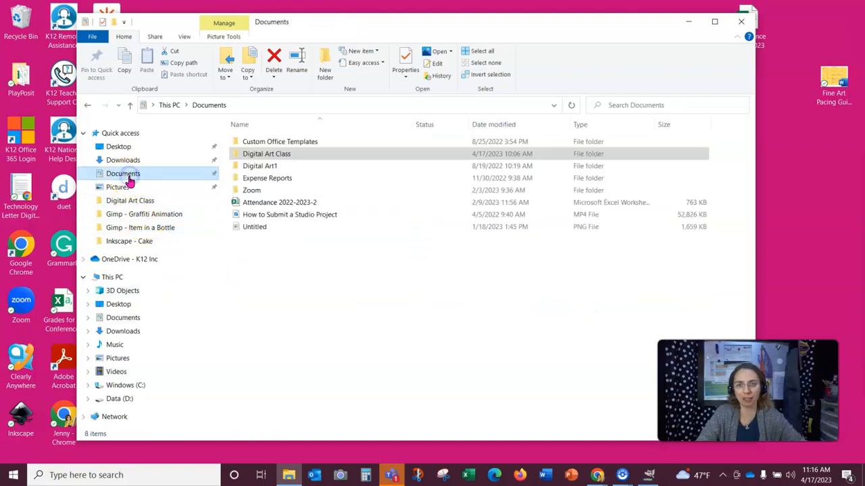
pyautogui.doubleClick(257, 154)
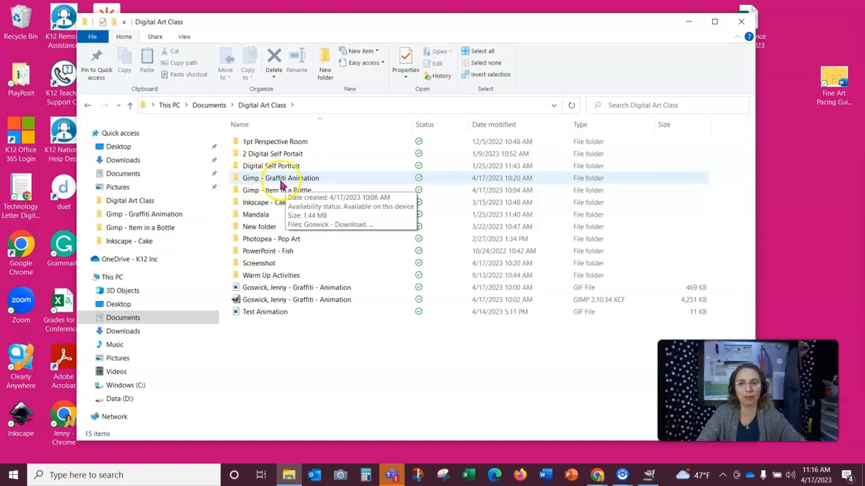
pyautogui.doubleClick(310, 183)
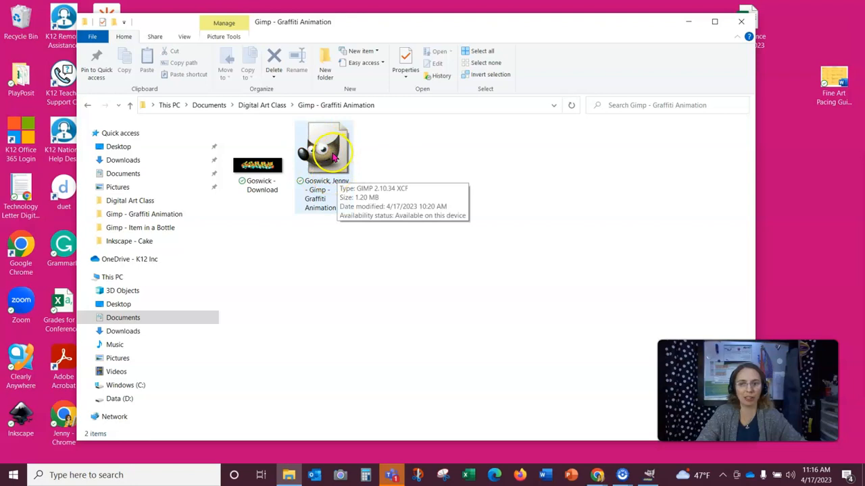
# - Open the Graffiti Animation XCF project file with GIMP
pyautogui.click(247, 180)
pyautogui.click(322, 181)
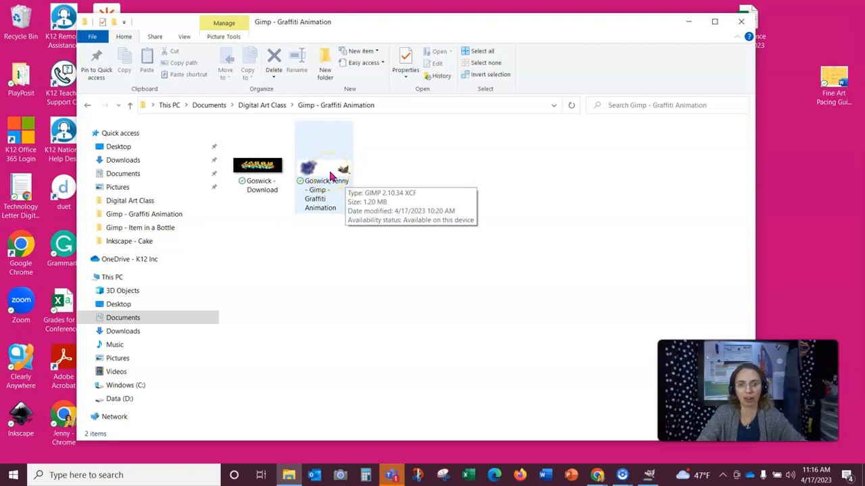
pyautogui.rightClick(329, 176)
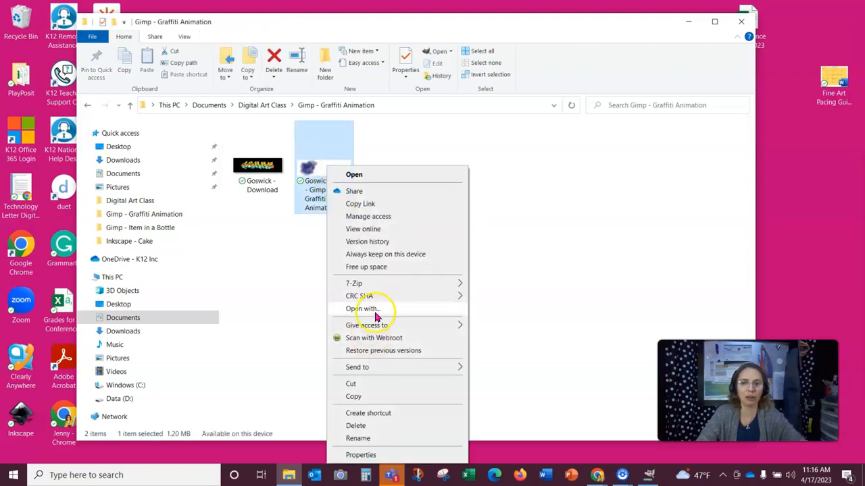
pyautogui.click(375, 314)
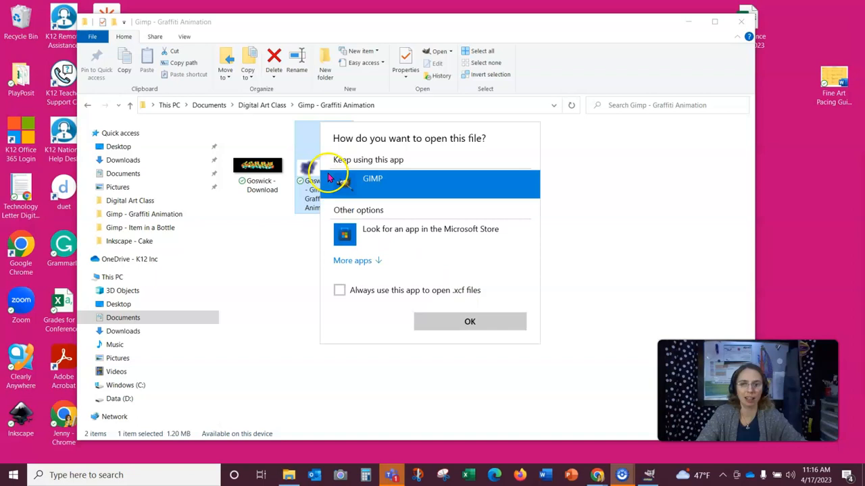
pyautogui.click(466, 319)
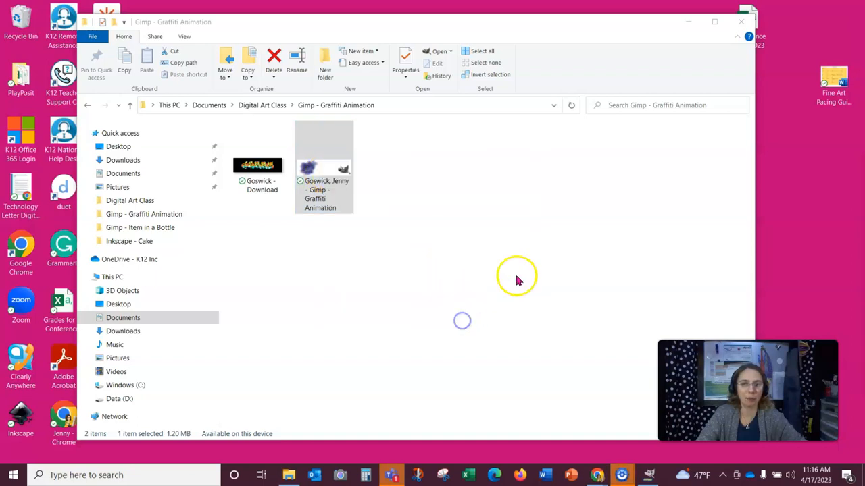
pyautogui.click(649, 475)
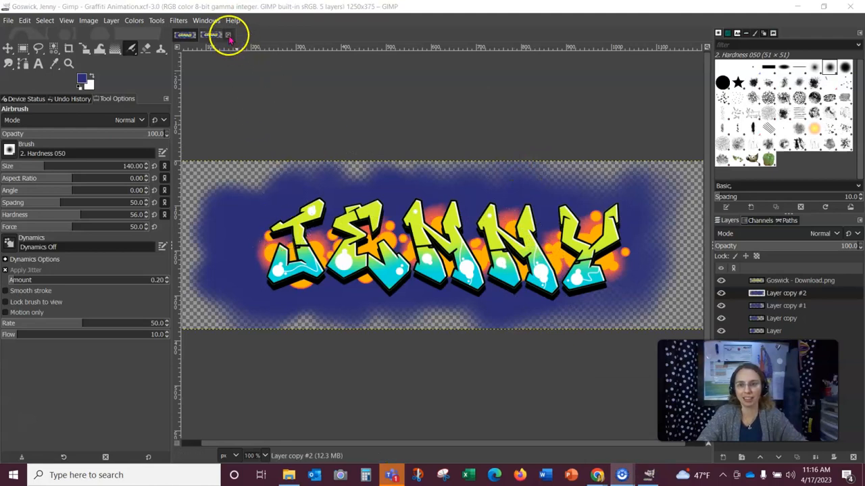
pyautogui.click(229, 35)
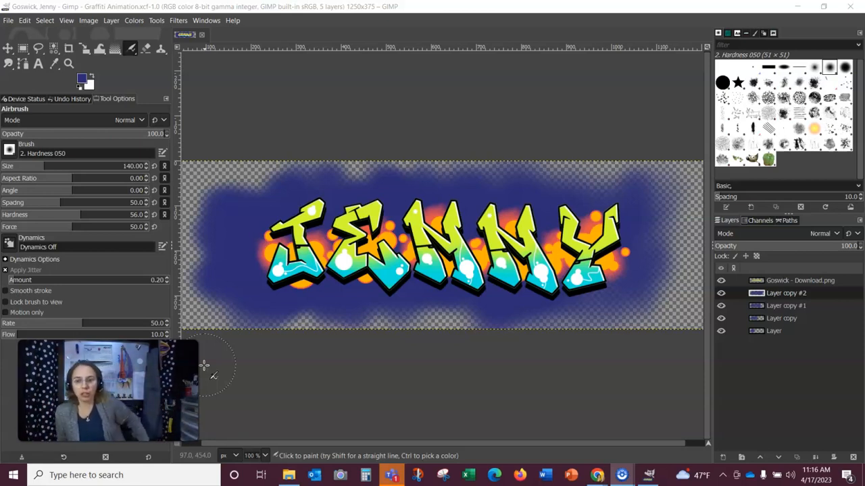
# - Make three duplicates of the Goswick - Download.png text layer
pyautogui.click(801, 285)
pyautogui.click(775, 282)
pyautogui.rightClick(771, 284)
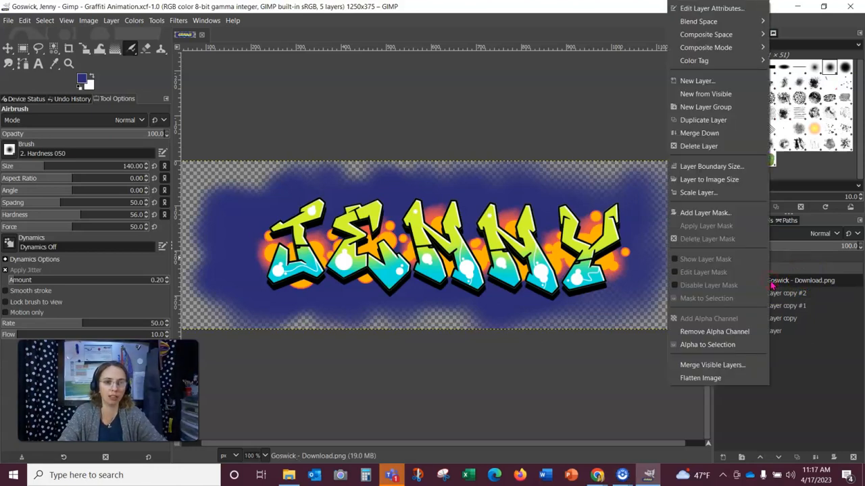
pyautogui.click(711, 121)
pyautogui.moveTo(792, 286); pyautogui.dragTo(791, 307)
pyautogui.click(778, 294)
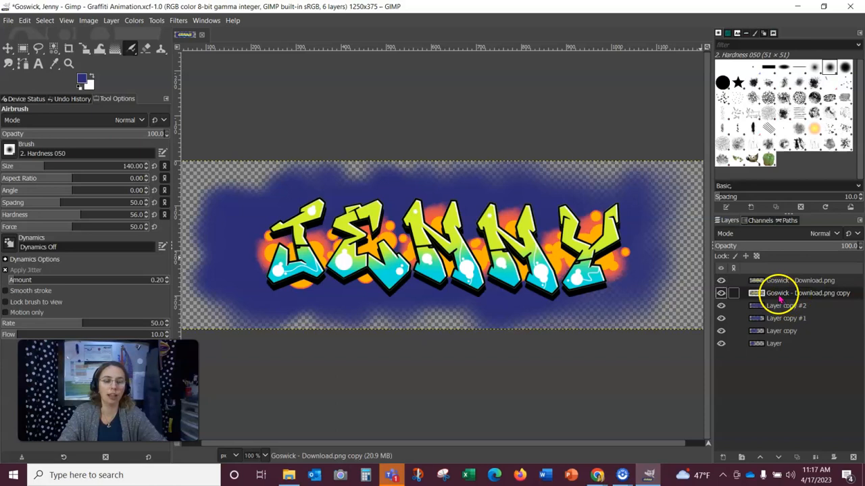
pyautogui.click(774, 282)
pyautogui.rightClick(777, 281)
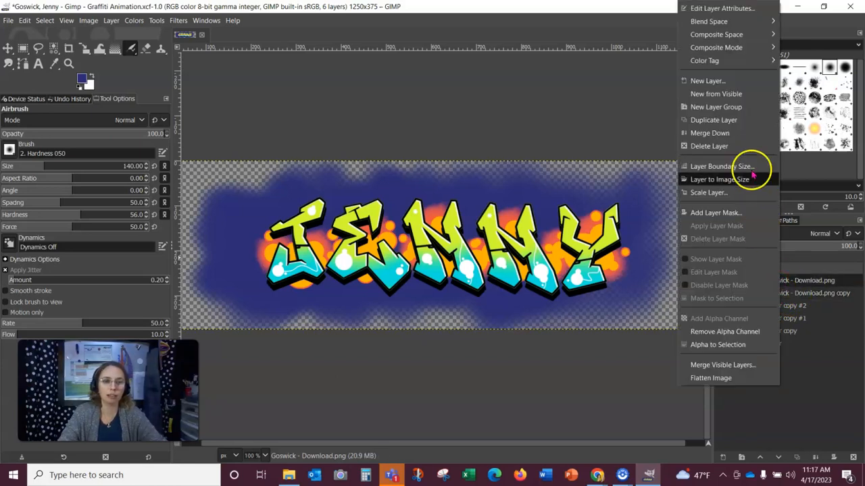
pyautogui.click(739, 119)
pyautogui.moveTo(818, 274); pyautogui.dragTo(798, 302)
pyautogui.click(791, 279)
pyautogui.rightClick(790, 278)
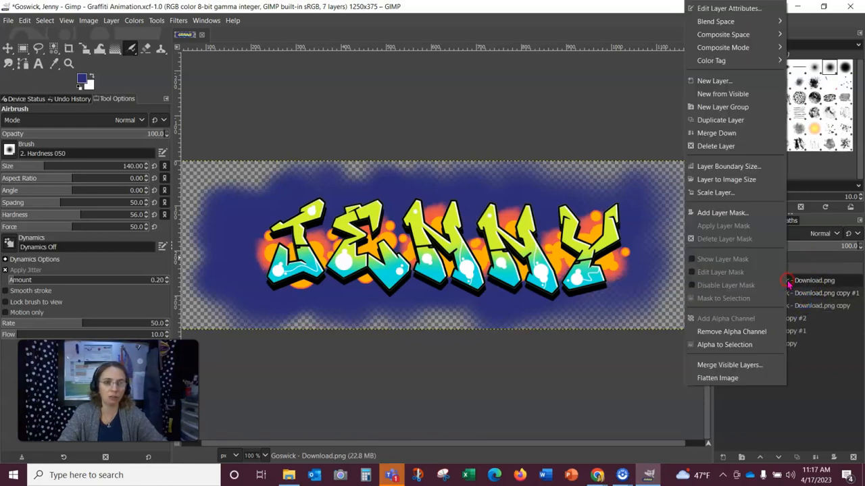
pyautogui.click(750, 120)
pyautogui.moveTo(801, 281); pyautogui.dragTo(803, 301)
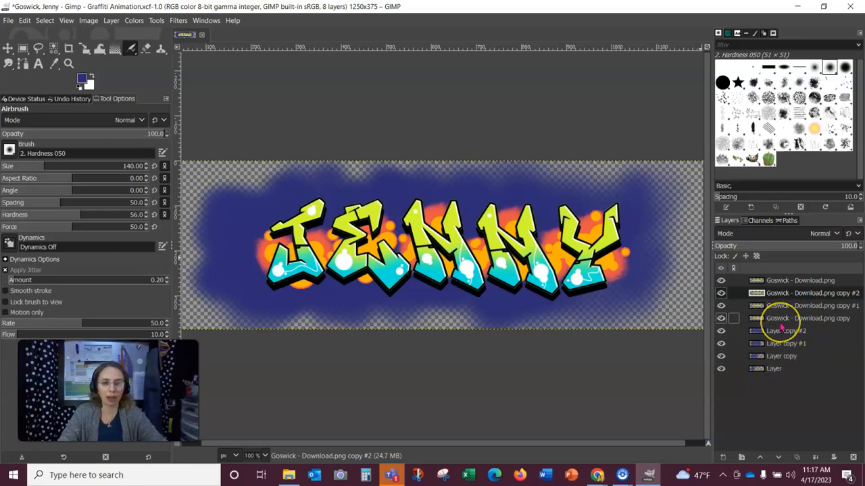
# - Rename the four blue background layers BG1, BG2, BG3 and BG4 from bottom to top
pyautogui.click(772, 369)
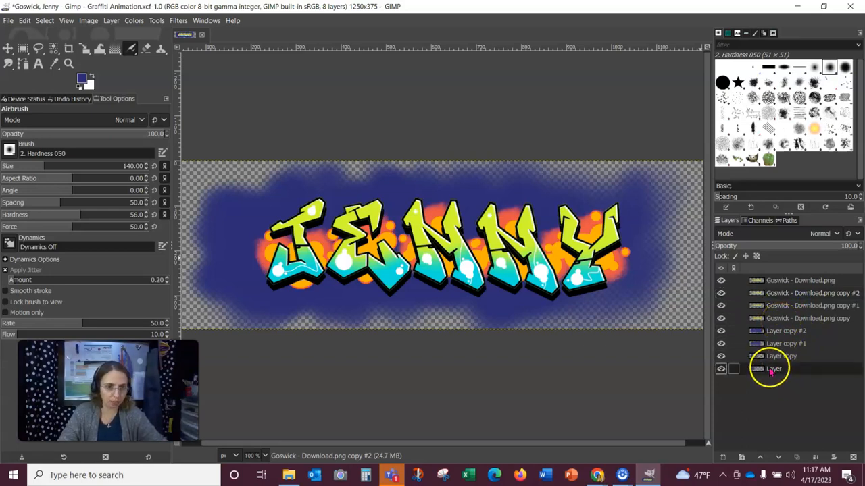
pyautogui.doubleClick(774, 370)
pyautogui.write('BG')
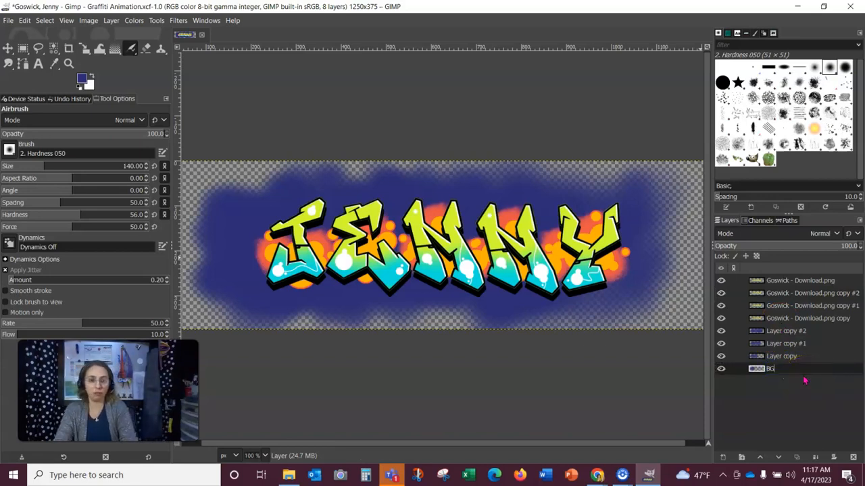
pyautogui.write('1')
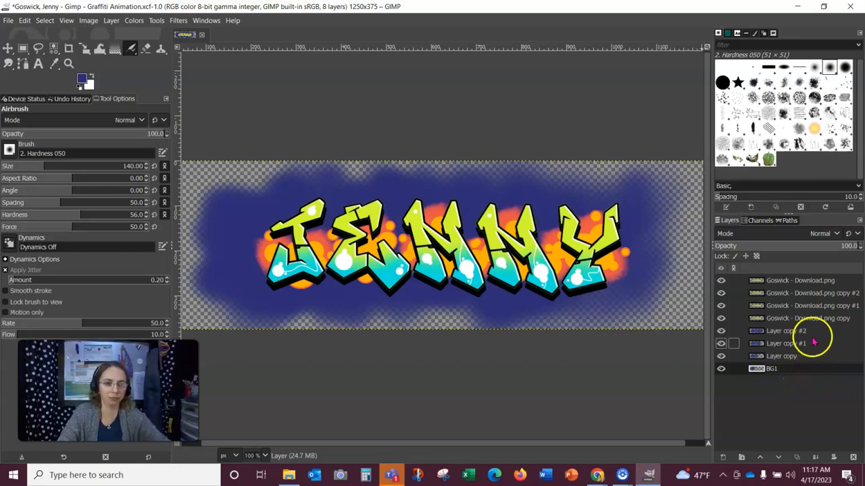
pyautogui.doubleClick(782, 358)
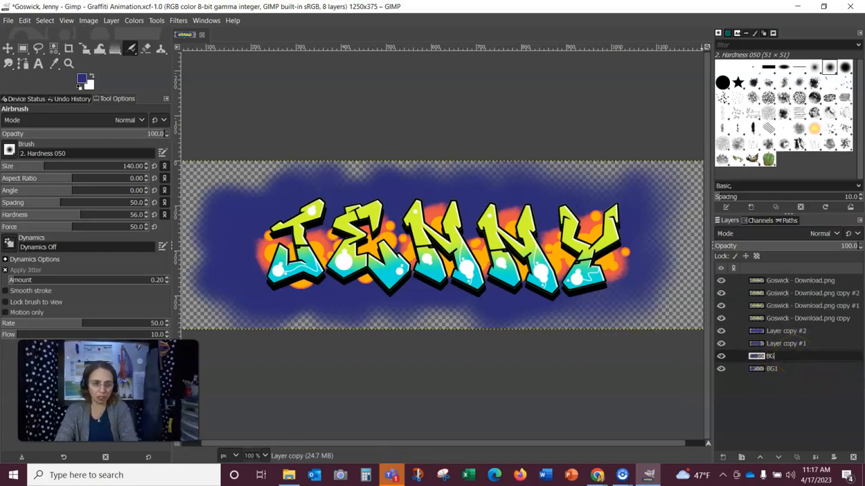
pyautogui.doubleClick(789, 345)
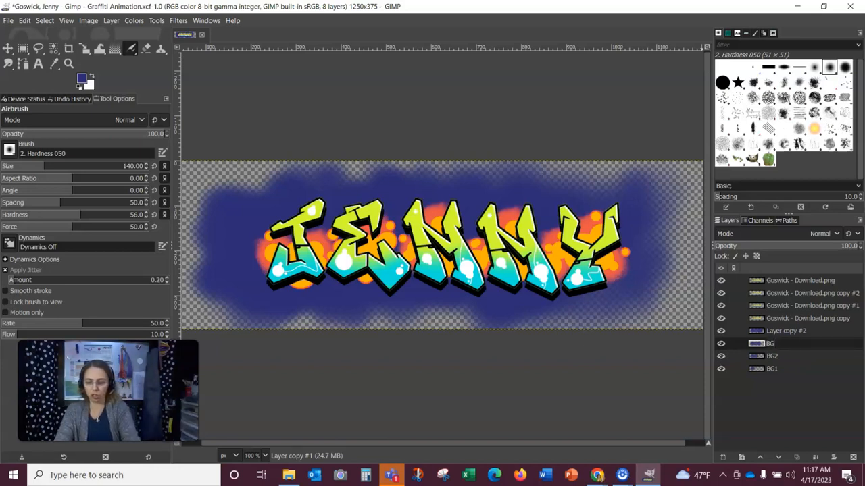
pyautogui.write('BG3')
pyautogui.doubleClick(783, 331)
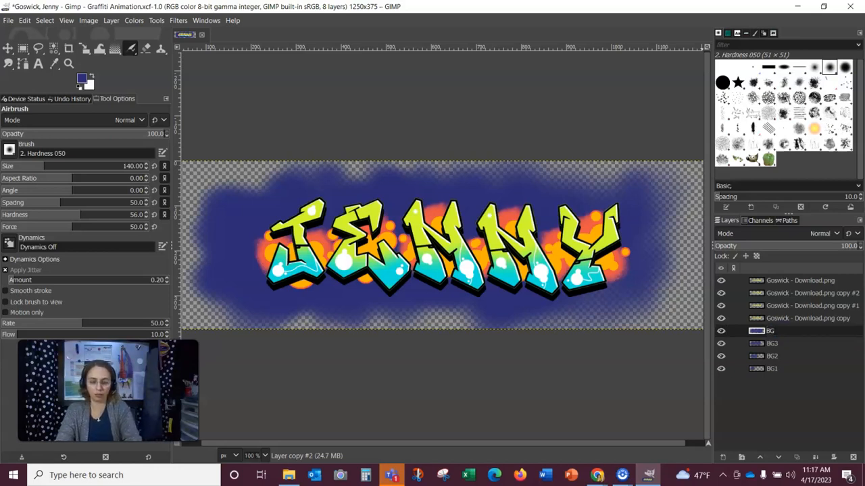
pyautogui.click(785, 319)
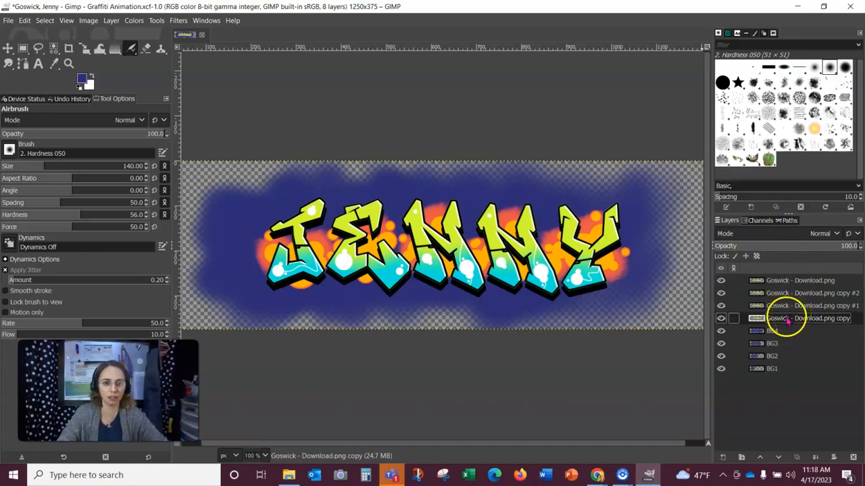
# - Duplicate the Goswick - Download.png text layer once more
pyautogui.click(801, 281)
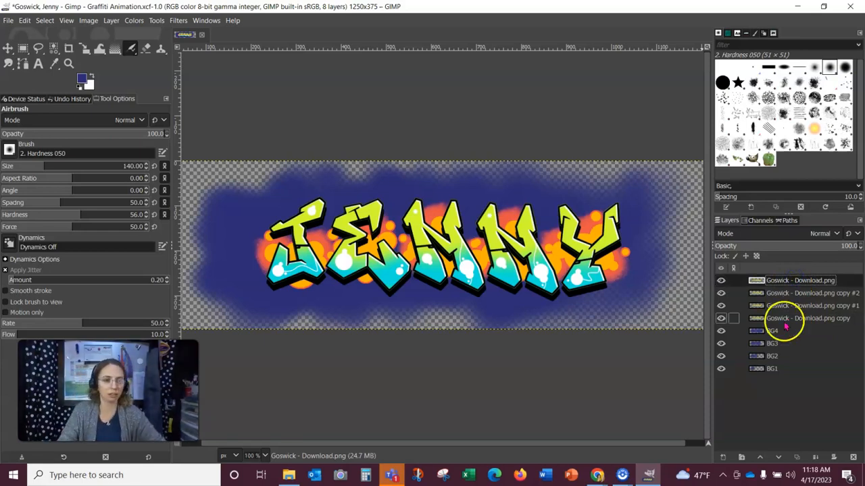
pyautogui.rightClick(795, 285)
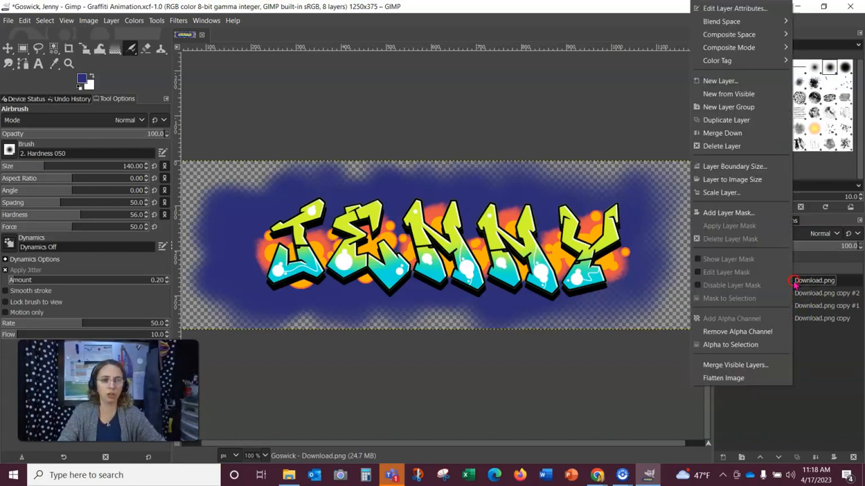
pyautogui.click(744, 118)
pyautogui.moveTo(743, 279); pyautogui.dragTo(811, 303)
pyautogui.click(760, 331)
pyautogui.rightClick(772, 332)
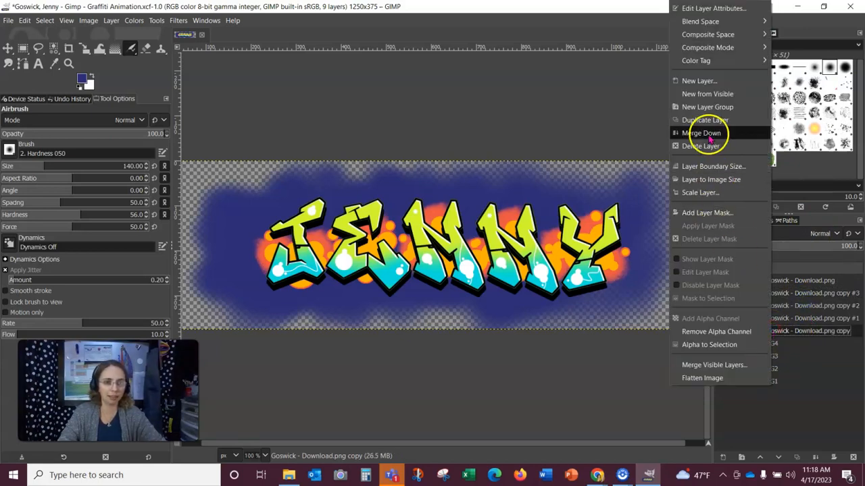
# - Rename the four text layer copies Image 1, Image 2, Image 3 and Image 4 from bottom to top
pyautogui.doubleClick(802, 333)
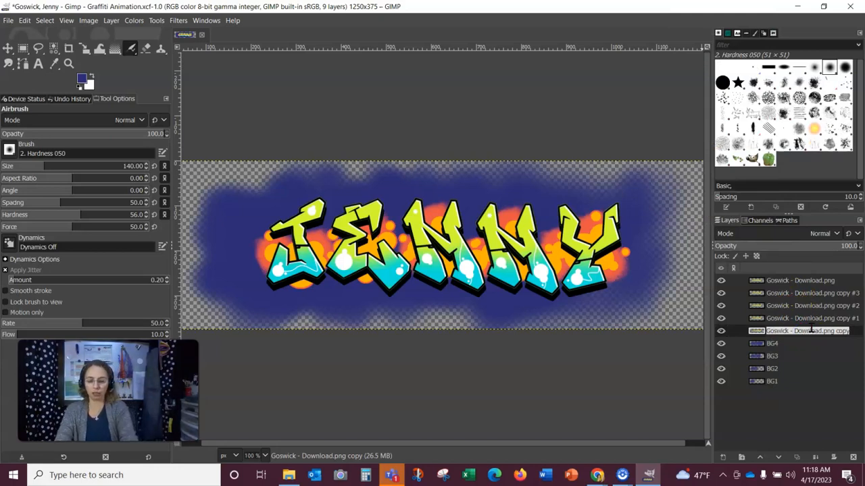
pyautogui.write('T')
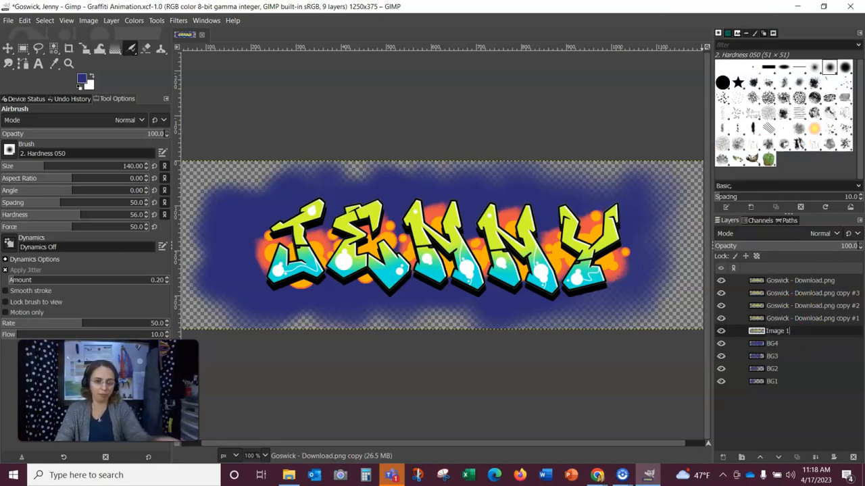
pyautogui.click(814, 319)
pyautogui.write('Image 2')
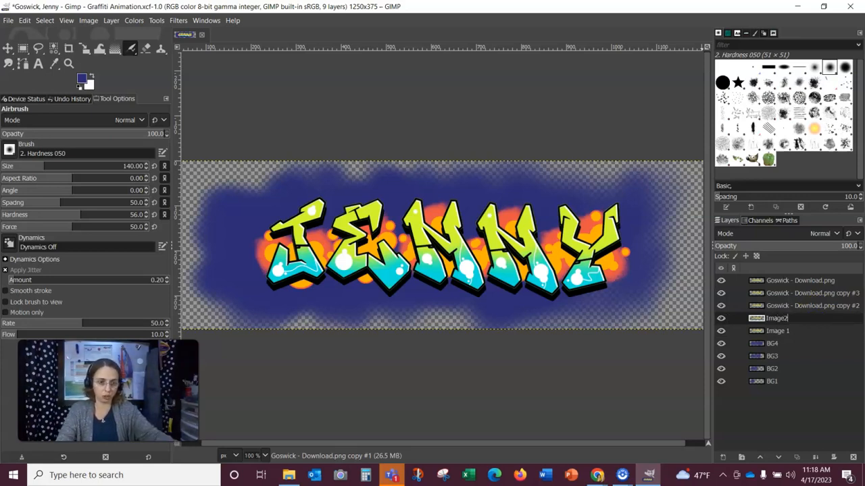
pyautogui.doubleClick(803, 305)
pyautogui.tripleClick(802, 307)
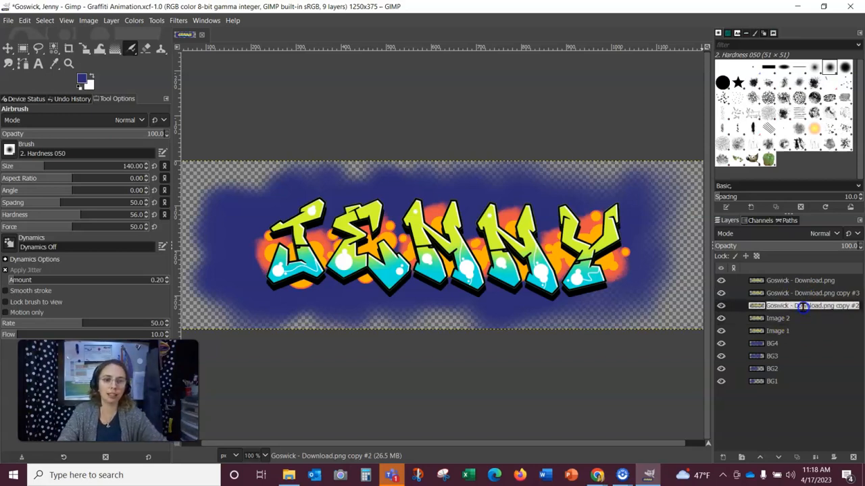
pyautogui.write('Image 3')
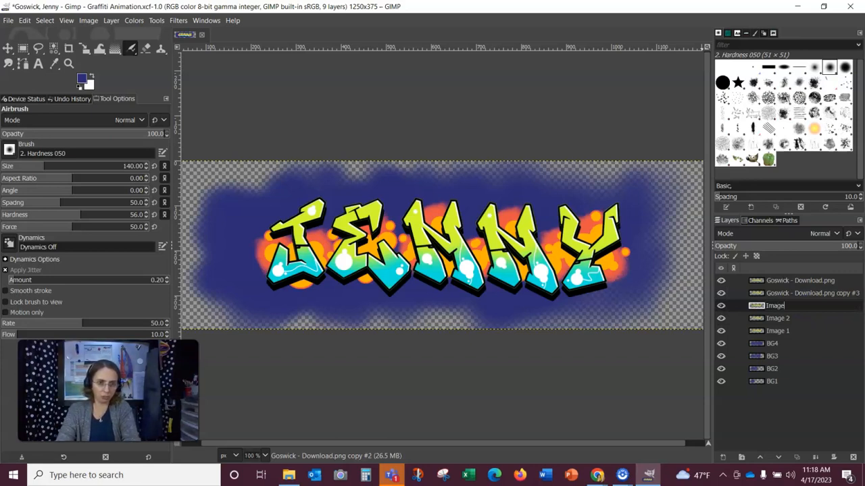
pyautogui.doubleClick(810, 293)
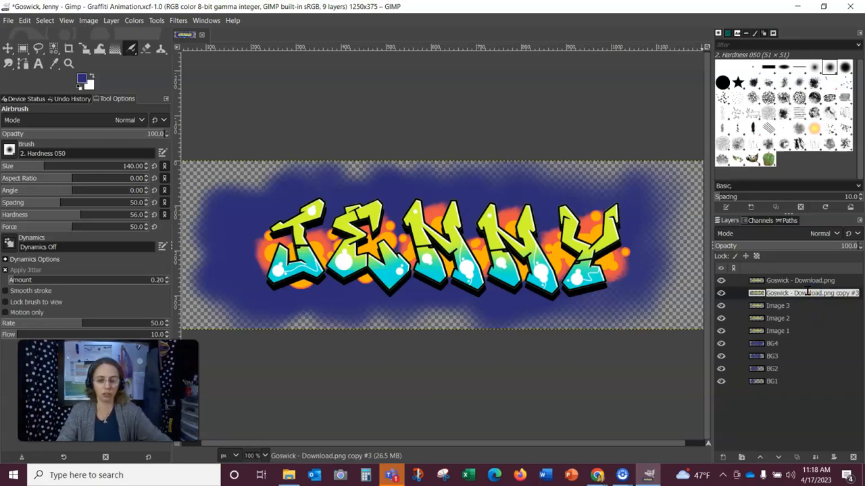
pyautogui.write('Image 4')
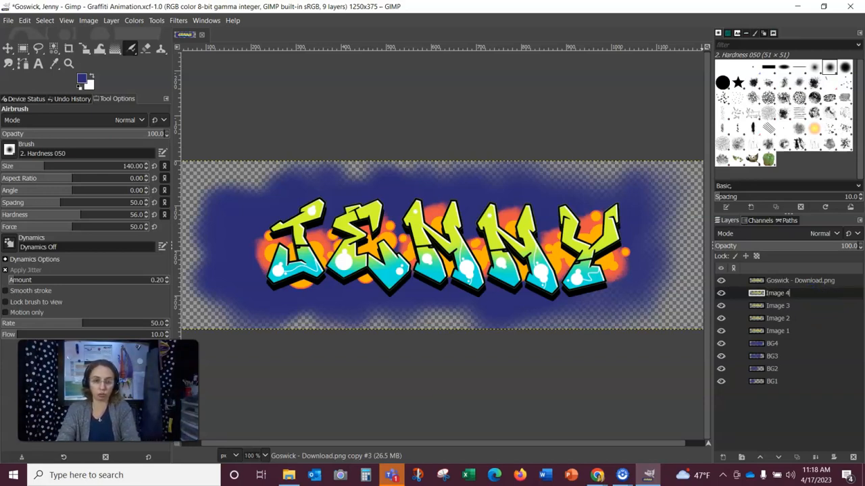
# - Hide the layers above Image 1, keep Image 1 active, and choose the Eraser tool
pyautogui.click(800, 282)
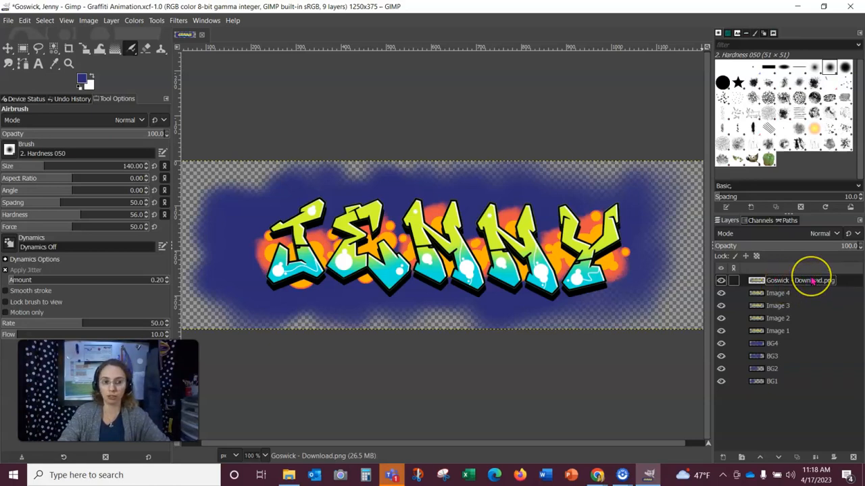
pyautogui.click(777, 331)
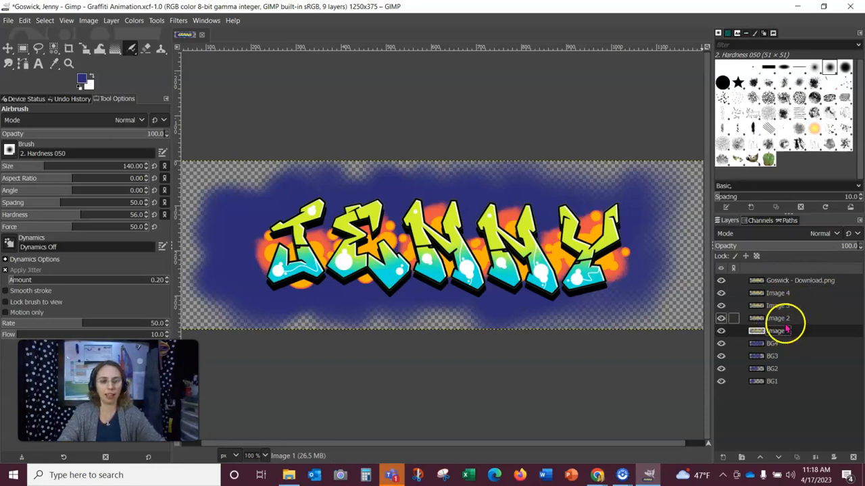
pyautogui.click(721, 281)
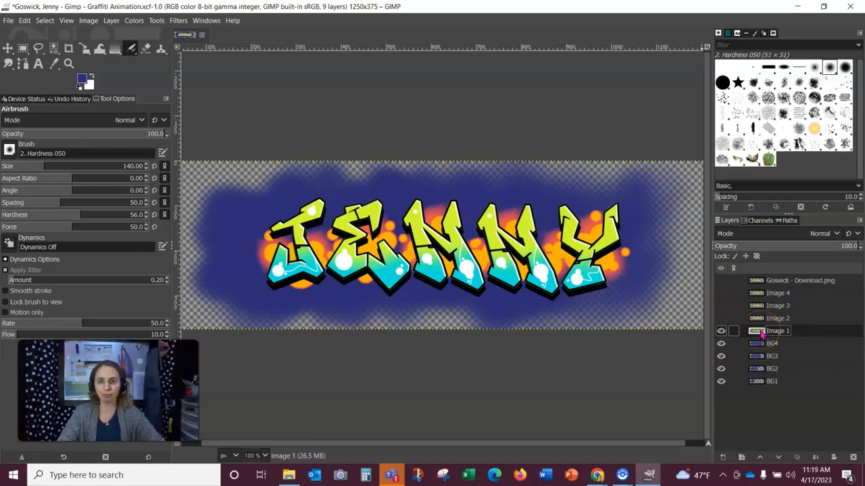
pyautogui.click(148, 50)
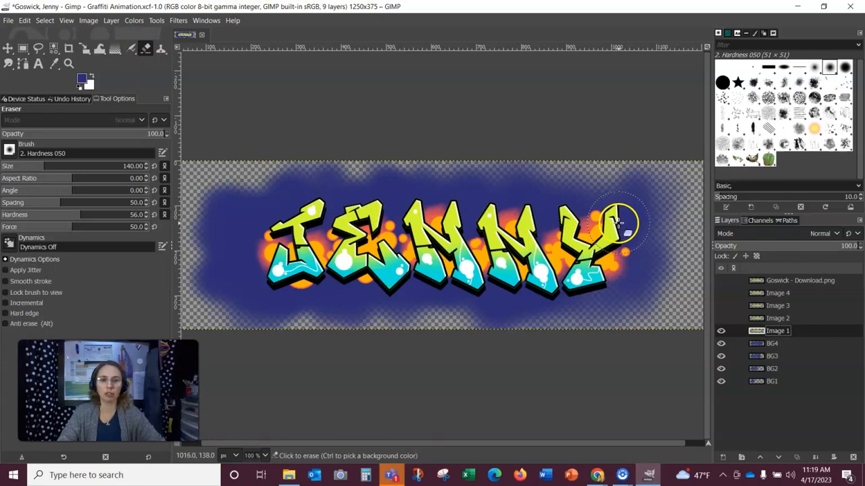
# - Erase every letter except the J on the Image 1 layer
pyautogui.moveTo(627, 215)
pyautogui.mouseDown()
pyautogui.moveTo(584, 262)
pyautogui.moveTo(613, 234)
pyautogui.moveTo(587, 279)
pyautogui.moveTo(627, 247)
pyautogui.moveTo(608, 289)
pyautogui.moveTo(595, 268)
pyautogui.moveTo(614, 223)
pyautogui.moveTo(585, 228)
pyautogui.moveTo(602, 233)
pyautogui.moveTo(560, 258)
pyautogui.moveTo(556, 205)
pyautogui.moveTo(576, 216)
pyautogui.moveTo(586, 251)
pyautogui.moveTo(558, 264)
pyautogui.moveTo(545, 241)
pyautogui.moveTo(588, 269)
pyautogui.moveTo(548, 286)
pyautogui.mouseUp()
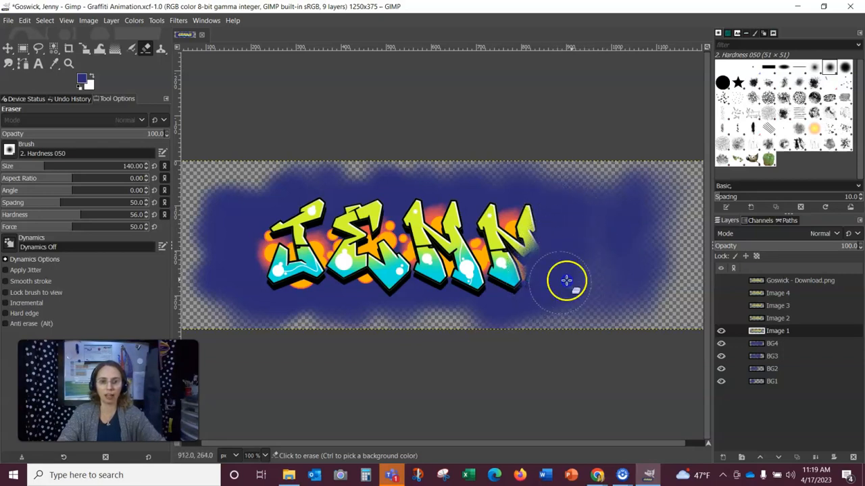
pyautogui.moveTo(604, 251)
pyautogui.mouseDown()
pyautogui.moveTo(506, 260)
pyautogui.moveTo(512, 245)
pyautogui.moveTo(525, 248)
pyautogui.moveTo(522, 270)
pyautogui.moveTo(537, 253)
pyautogui.moveTo(512, 237)
pyautogui.moveTo(515, 211)
pyautogui.moveTo(485, 211)
pyautogui.moveTo(487, 194)
pyautogui.moveTo(501, 215)
pyautogui.moveTo(493, 255)
pyautogui.moveTo(500, 264)
pyautogui.moveTo(523, 260)
pyautogui.moveTo(525, 278)
pyautogui.moveTo(502, 301)
pyautogui.moveTo(489, 281)
pyautogui.moveTo(470, 282)
pyautogui.moveTo(463, 268)
pyautogui.moveTo(462, 276)
pyautogui.moveTo(473, 237)
pyautogui.moveTo(435, 229)
pyautogui.moveTo(435, 203)
pyautogui.moveTo(477, 192)
pyautogui.moveTo(456, 213)
pyautogui.moveTo(454, 236)
pyautogui.moveTo(437, 261)
pyautogui.moveTo(469, 280)
pyautogui.moveTo(476, 302)
pyautogui.moveTo(415, 227)
pyautogui.moveTo(456, 252)
pyautogui.moveTo(408, 215)
pyautogui.moveTo(419, 204)
pyautogui.moveTo(395, 249)
pyautogui.moveTo(425, 265)
pyautogui.moveTo(462, 268)
pyautogui.moveTo(440, 289)
pyautogui.moveTo(517, 256)
pyautogui.moveTo(382, 254)
pyautogui.moveTo(392, 208)
pyautogui.moveTo(348, 249)
pyautogui.moveTo(376, 194)
pyautogui.moveTo(348, 211)
pyautogui.mouseUp()
pyautogui.moveTo(371, 252)
pyautogui.mouseDown()
pyautogui.moveTo(388, 237)
pyautogui.moveTo(401, 245)
pyautogui.moveTo(399, 274)
pyautogui.mouseUp()
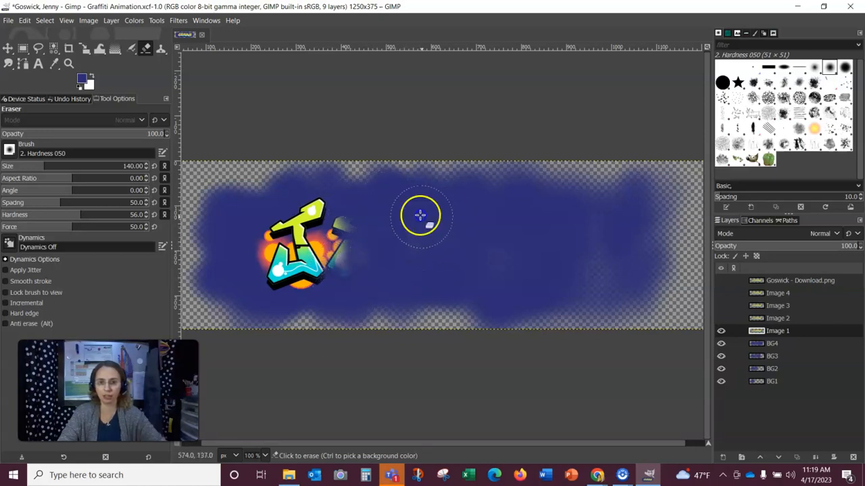
pyautogui.moveTo(378, 284); pyautogui.dragTo(423, 231)
pyautogui.click(616, 256)
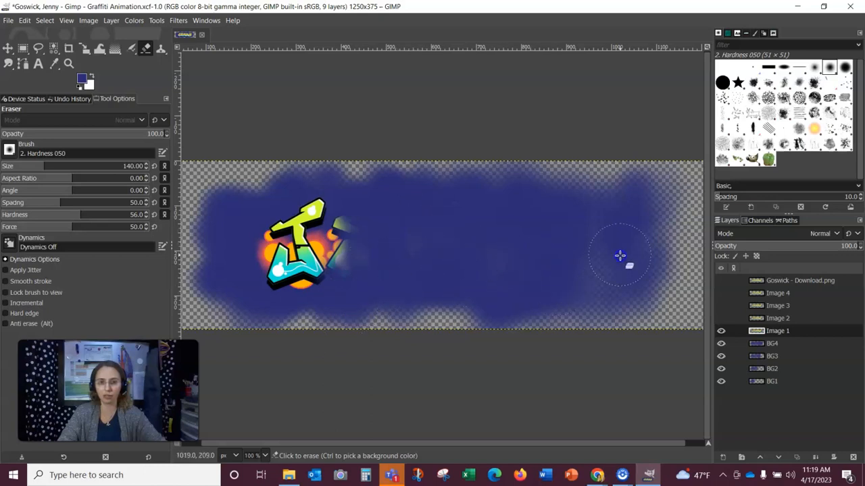
pyautogui.click(460, 257)
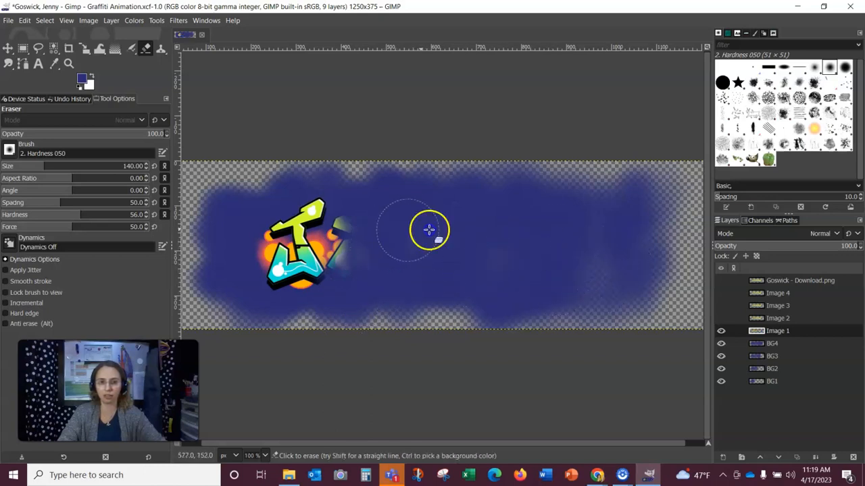
pyautogui.moveTo(553, 254); pyautogui.dragTo(568, 249)
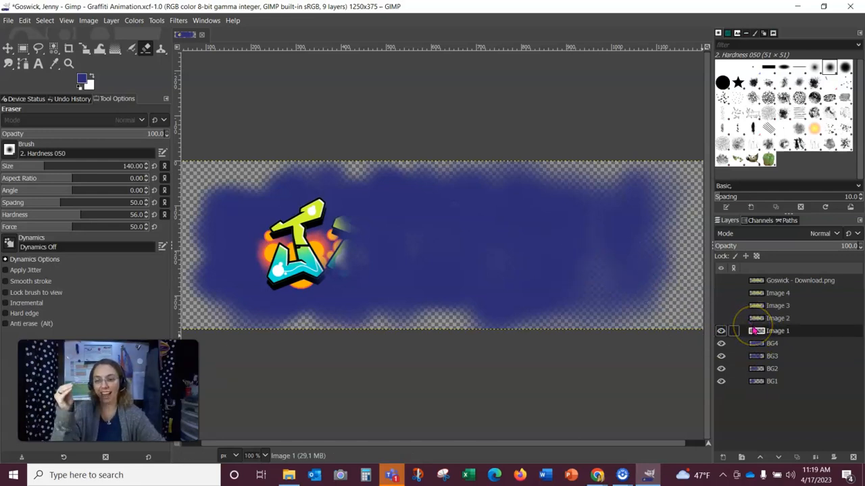
# - Make Image 2 visible and active, then erase its letters after the J, E and the first M's left stroke
pyautogui.click(721, 323)
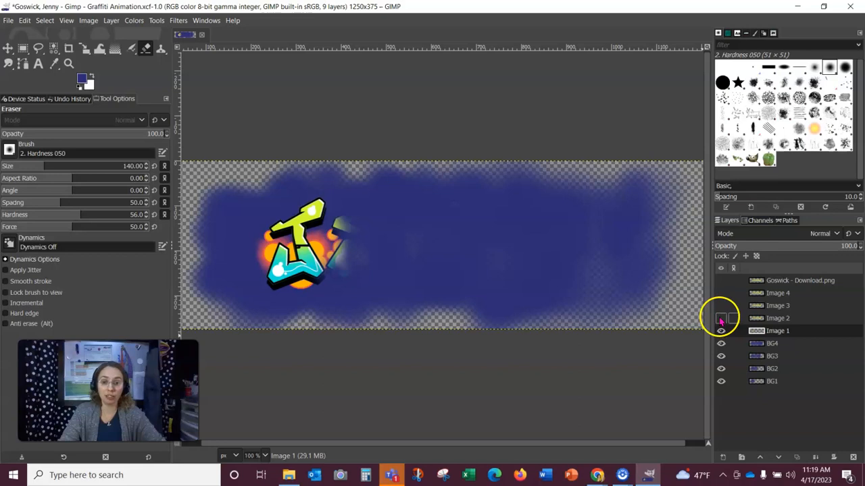
pyautogui.click(721, 320)
pyautogui.moveTo(606, 240); pyautogui.dragTo(620, 221)
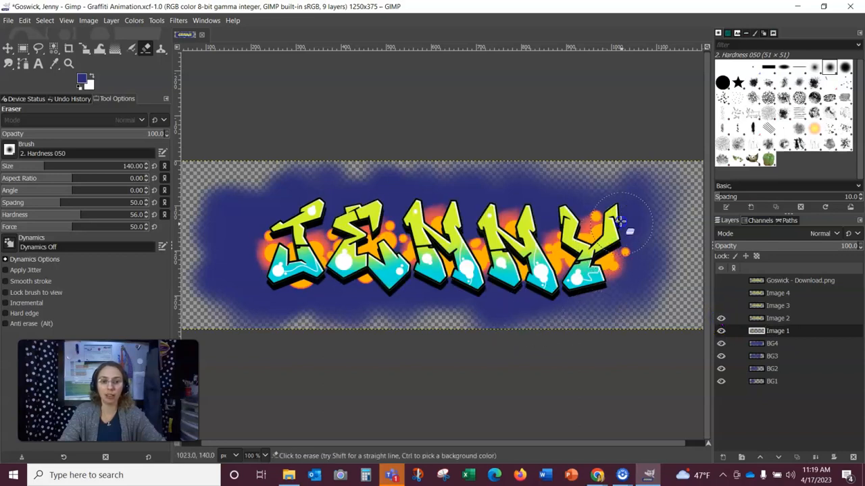
pyautogui.click(778, 321)
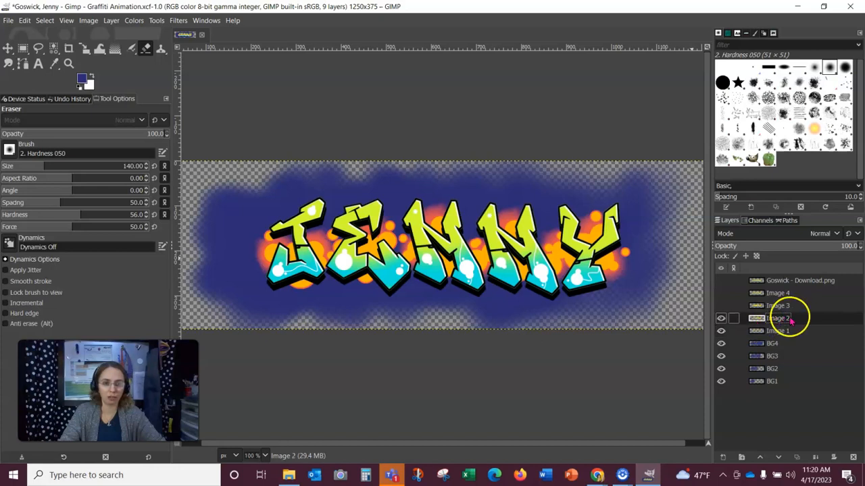
pyautogui.moveTo(618, 246)
pyautogui.mouseDown()
pyautogui.moveTo(615, 209)
pyautogui.moveTo(591, 245)
pyautogui.moveTo(610, 281)
pyautogui.moveTo(593, 287)
pyautogui.moveTo(583, 239)
pyautogui.moveTo(573, 222)
pyautogui.moveTo(555, 222)
pyautogui.moveTo(560, 217)
pyautogui.moveTo(596, 219)
pyautogui.moveTo(575, 280)
pyautogui.mouseUp()
pyautogui.moveTo(627, 253)
pyautogui.mouseDown()
pyautogui.moveTo(553, 226)
pyautogui.moveTo(537, 298)
pyautogui.moveTo(575, 258)
pyautogui.moveTo(546, 240)
pyautogui.moveTo(522, 252)
pyautogui.moveTo(494, 250)
pyautogui.moveTo(506, 212)
pyautogui.moveTo(533, 204)
pyautogui.moveTo(471, 225)
pyautogui.moveTo(429, 222)
pyautogui.moveTo(458, 221)
pyautogui.moveTo(472, 284)
pyautogui.moveTo(501, 269)
pyautogui.moveTo(489, 239)
pyautogui.mouseUp()
pyautogui.moveTo(463, 201)
pyautogui.mouseDown()
pyautogui.moveTo(468, 256)
pyautogui.moveTo(460, 262)
pyautogui.moveTo(501, 265)
pyautogui.mouseUp()
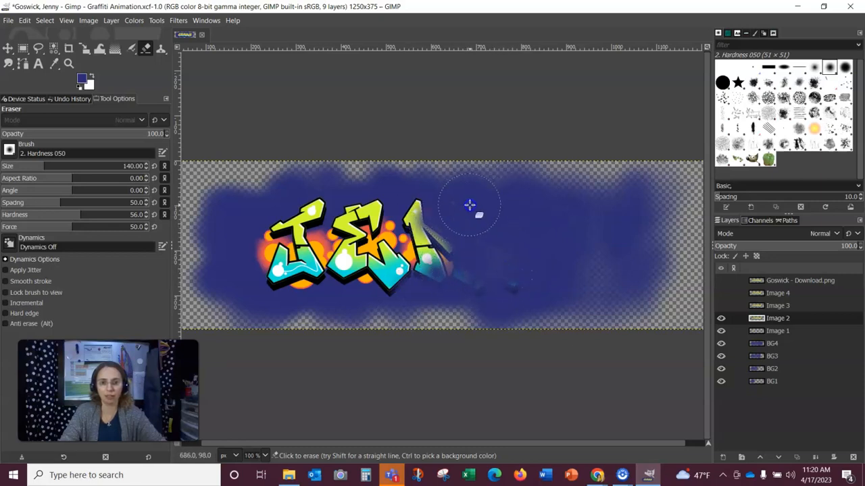
pyautogui.moveTo(449, 204); pyautogui.dragTo(507, 289)
pyautogui.moveTo(449, 200)
pyautogui.mouseDown()
pyautogui.moveTo(545, 256)
pyautogui.moveTo(441, 209)
pyautogui.moveTo(573, 259)
pyautogui.moveTo(604, 295)
pyautogui.moveTo(451, 279)
pyautogui.mouseUp()
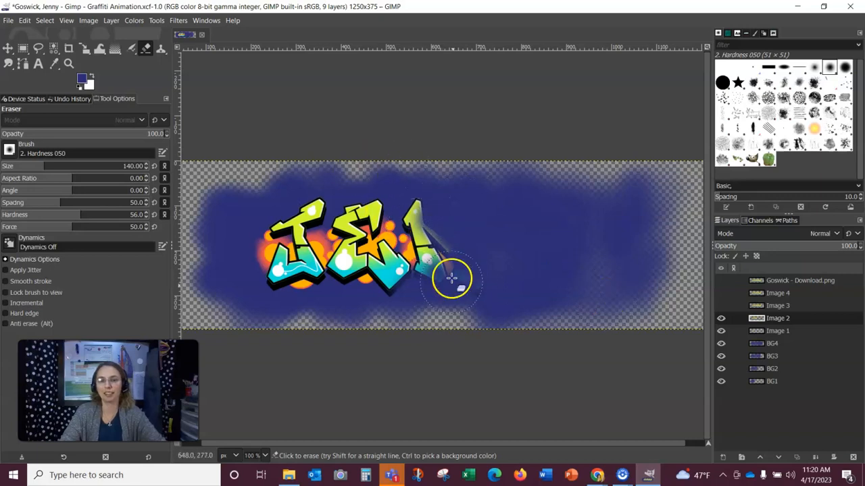
# - Make Image 3 active and visible, then erase the second M's right part and the Y
pyautogui.click(787, 306)
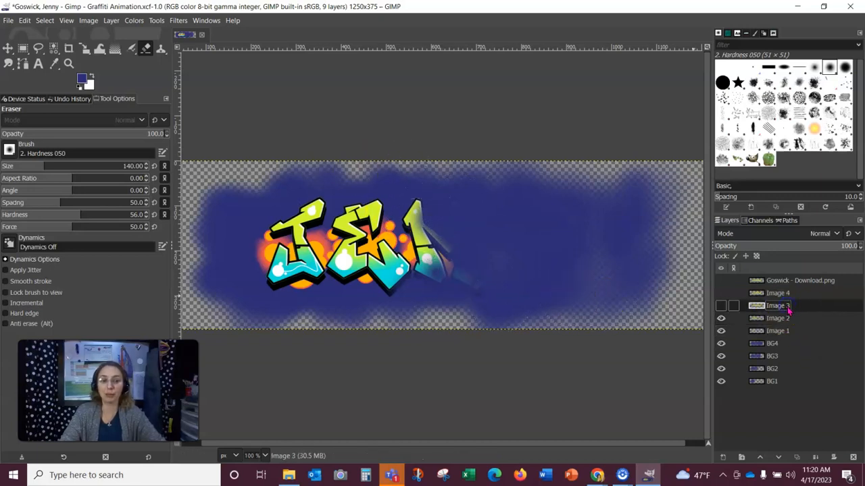
pyautogui.click(721, 306)
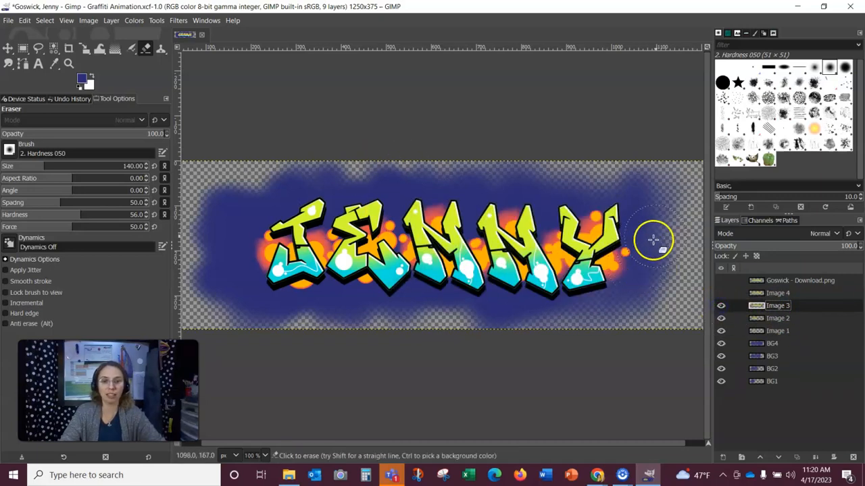
pyautogui.moveTo(613, 207)
pyautogui.mouseDown()
pyautogui.moveTo(593, 228)
pyautogui.moveTo(519, 227)
pyautogui.moveTo(495, 240)
pyautogui.moveTo(487, 230)
pyautogui.moveTo(561, 220)
pyautogui.moveTo(571, 208)
pyautogui.moveTo(556, 213)
pyautogui.moveTo(548, 235)
pyautogui.moveTo(569, 239)
pyautogui.moveTo(570, 278)
pyautogui.moveTo(612, 247)
pyautogui.mouseUp()
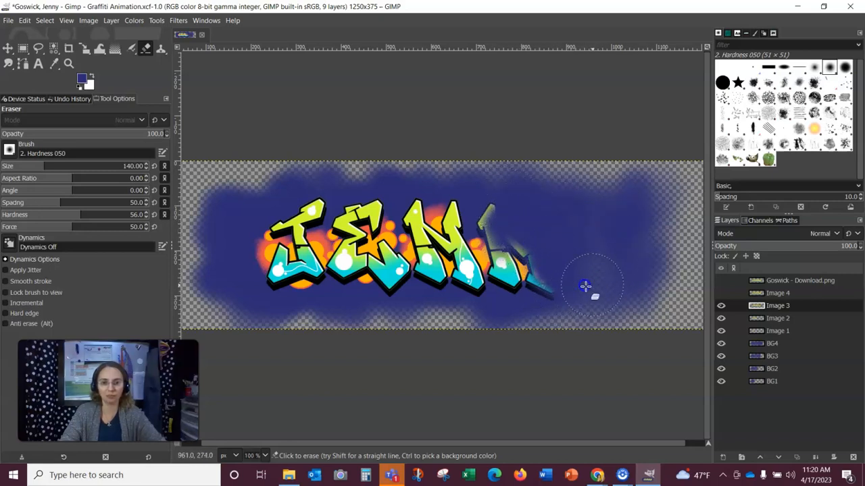
# - Make Image 4 active and visible, then erase the Y
pyautogui.click(748, 296)
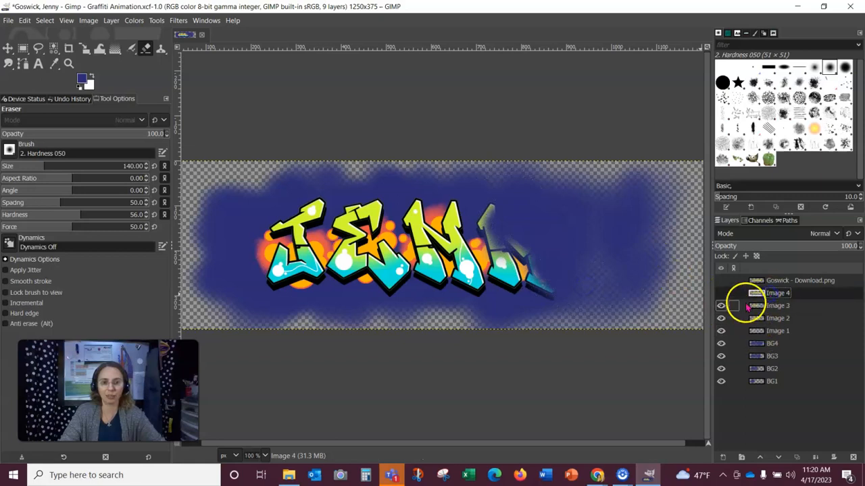
pyautogui.click(721, 293)
pyautogui.moveTo(594, 252)
pyautogui.mouseDown()
pyautogui.moveTo(605, 211)
pyautogui.moveTo(573, 193)
pyautogui.mouseUp()
pyautogui.moveTo(625, 217)
pyautogui.mouseDown()
pyautogui.moveTo(625, 253)
pyautogui.moveTo(607, 276)
pyautogui.moveTo(602, 229)
pyautogui.moveTo(564, 220)
pyautogui.moveTo(555, 201)
pyautogui.moveTo(610, 253)
pyautogui.moveTo(602, 278)
pyautogui.moveTo(593, 220)
pyautogui.mouseUp()
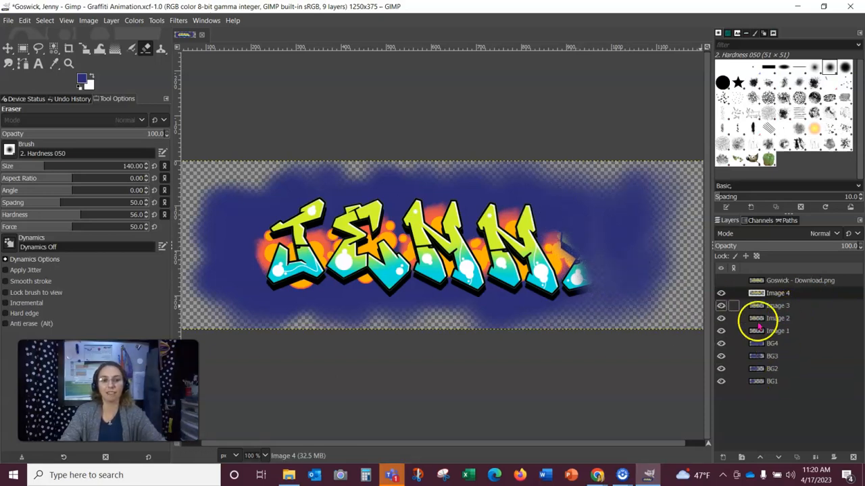
# - Make the Goswick - Download.png layer visible and active, then open the Animation Playback preview
pyautogui.click(721, 280)
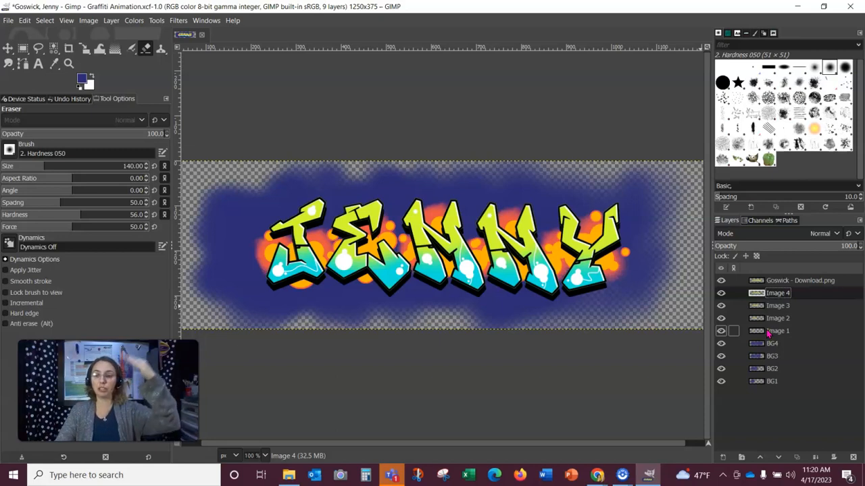
pyautogui.click(787, 280)
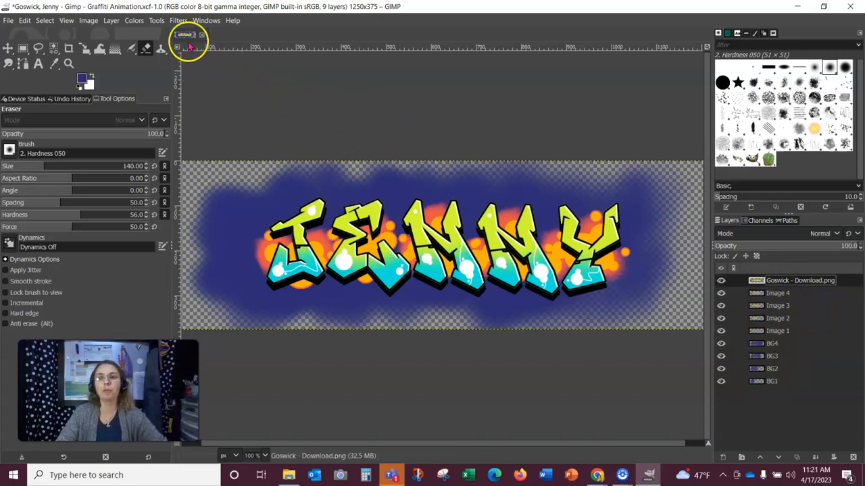
pyautogui.click(178, 21)
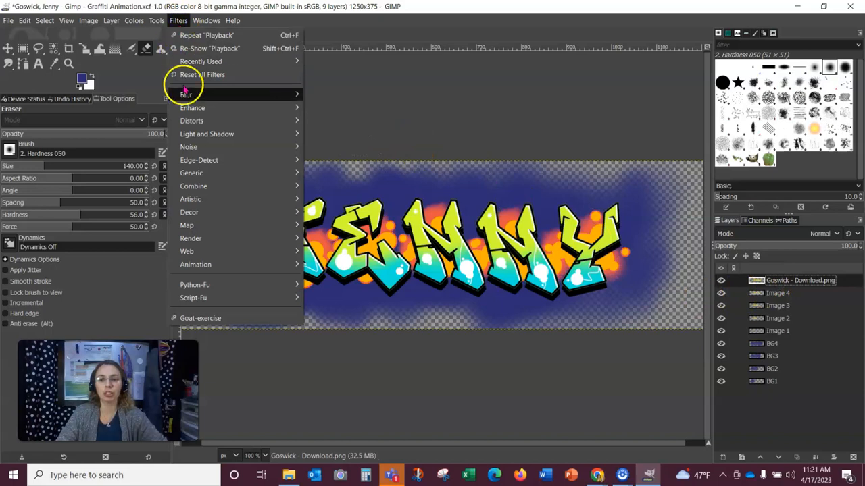
pyautogui.moveTo(203, 267)
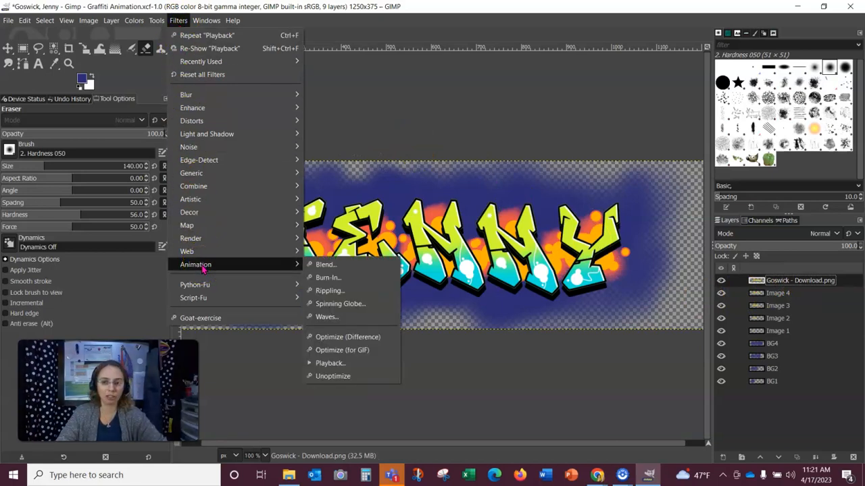
pyautogui.click(331, 365)
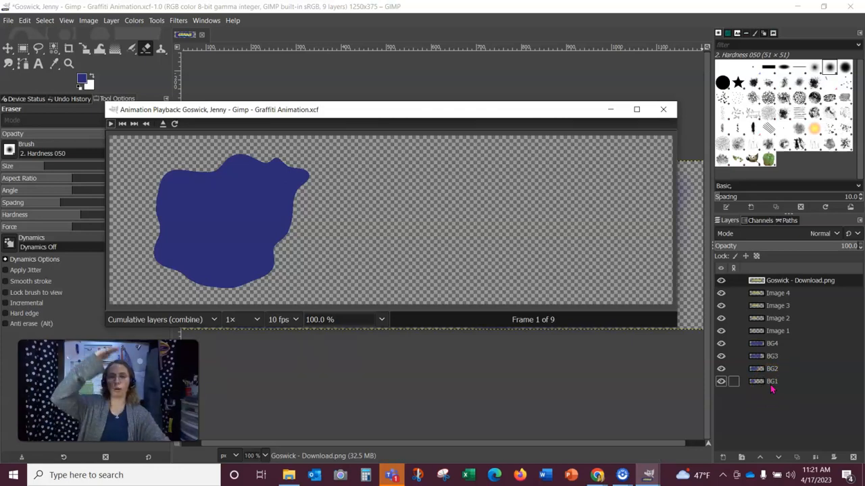
# - Play and stop the animation preview, then replay it at 0.25× playback speed
pyautogui.click(111, 123)
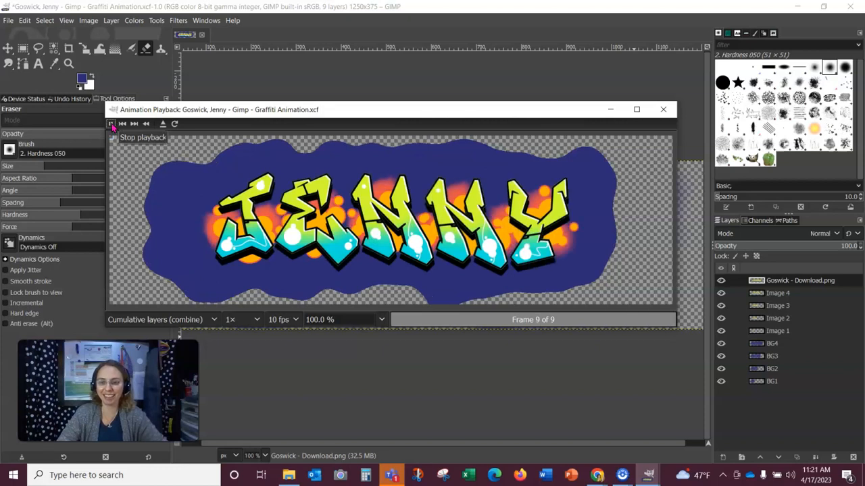
pyautogui.click(111, 124)
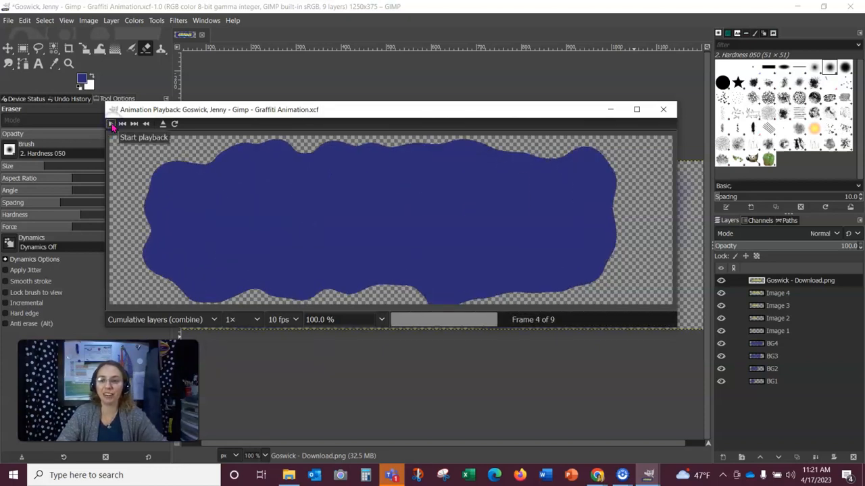
pyautogui.click(257, 321)
pyautogui.click(236, 399)
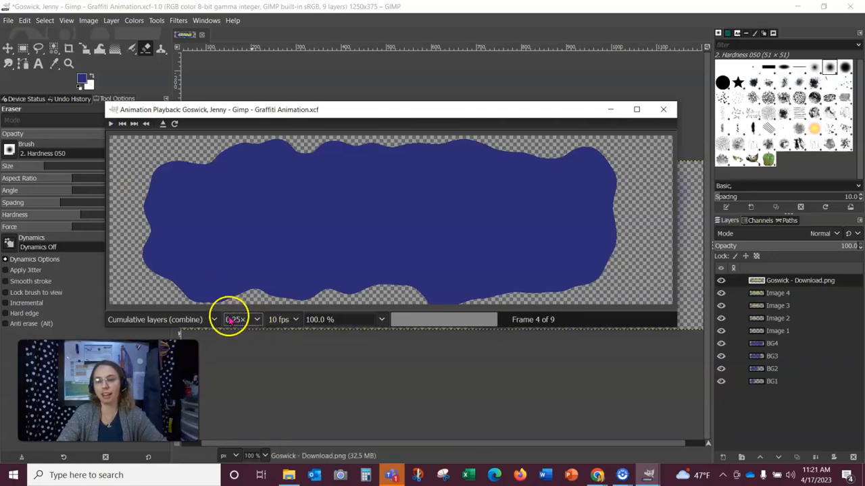
pyautogui.click(257, 321)
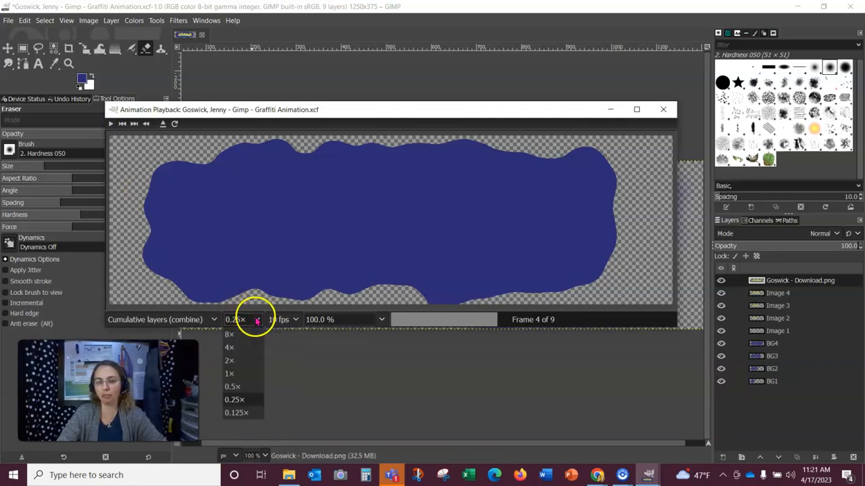
pyautogui.click(257, 321)
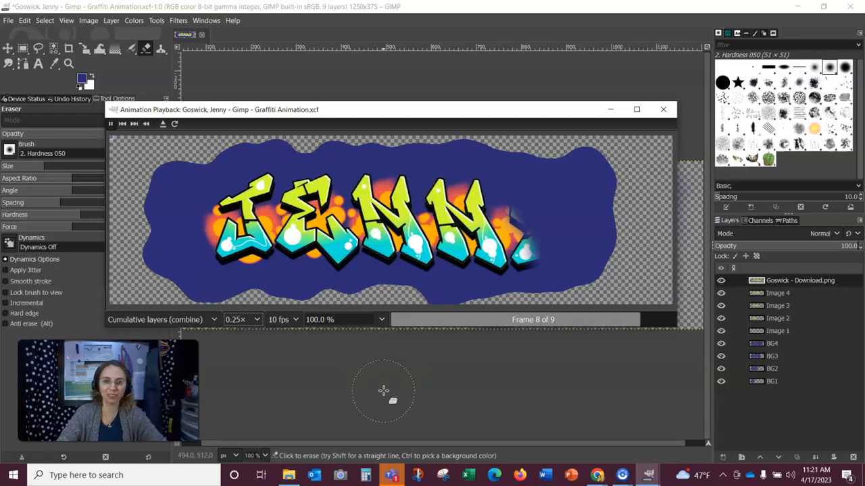
pyautogui.click(111, 125)
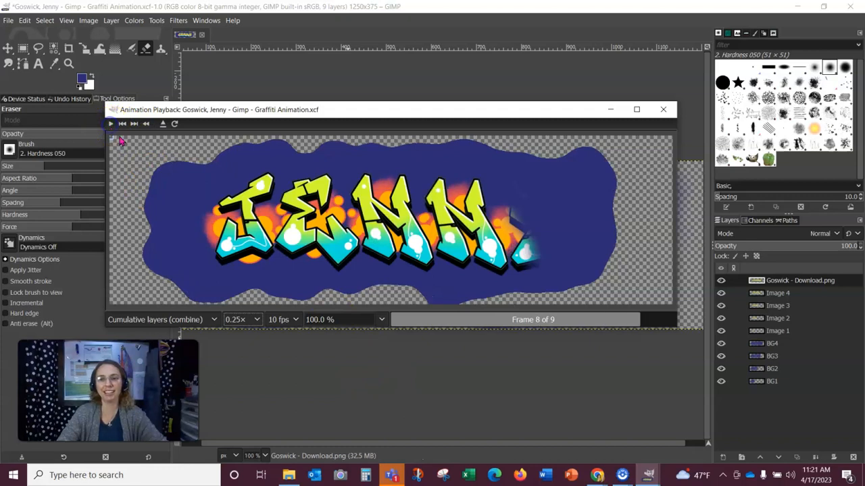
# - Close the playback window and save the project file
pyautogui.click(662, 111)
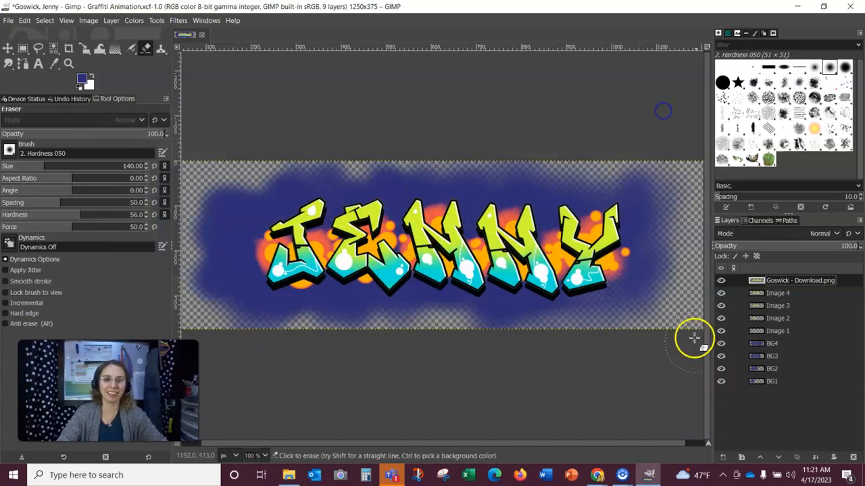
pyautogui.click(12, 21)
pyautogui.click(41, 119)
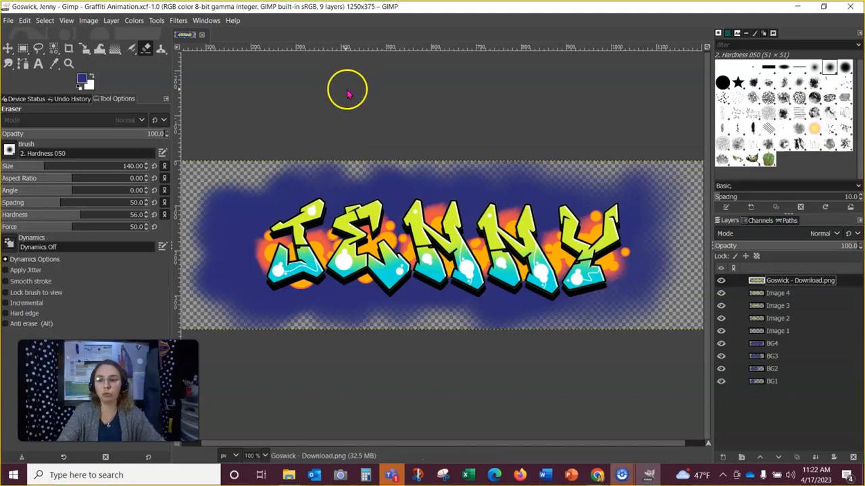
# - Take a full-screen snip and open it in Snip & Sketch
pyautogui.press('super+shift+s')
pyautogui.moveTo(1, 1); pyautogui.dragTo(844, 391)
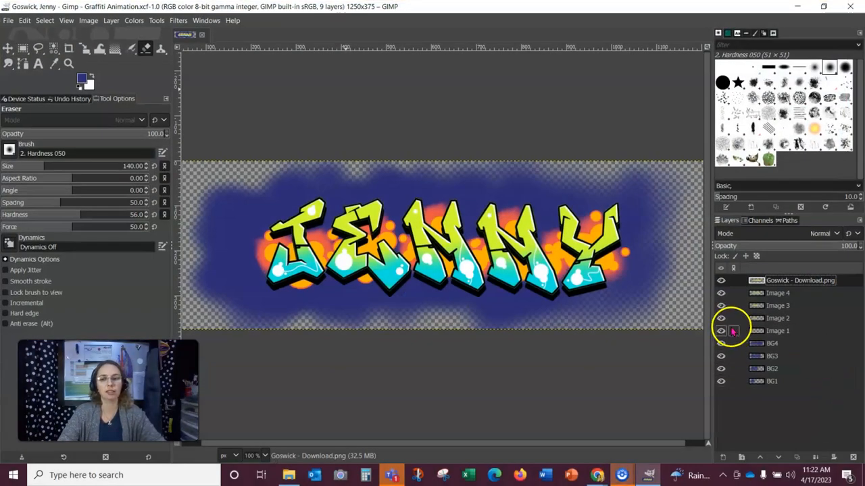
pyautogui.click(768, 355)
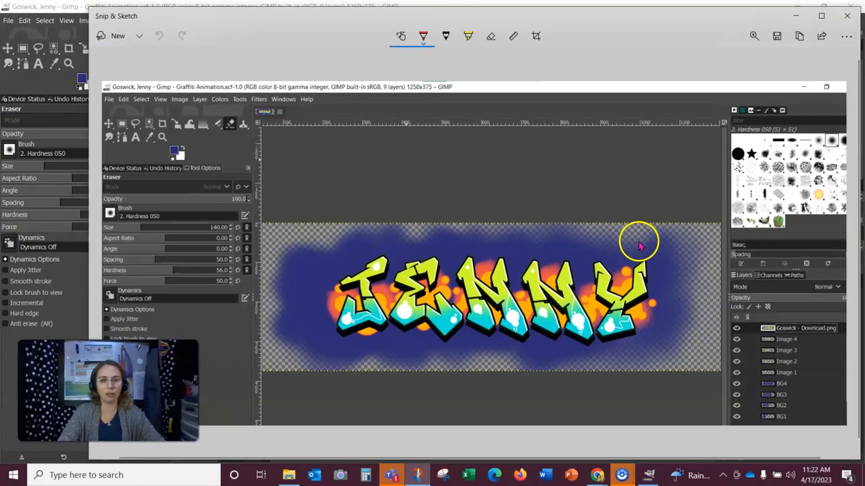
# - Save the snip as PNG named 12.04 - Screenshot in the Screenshot folder, then close Snip & Sketch
pyautogui.click(778, 39)
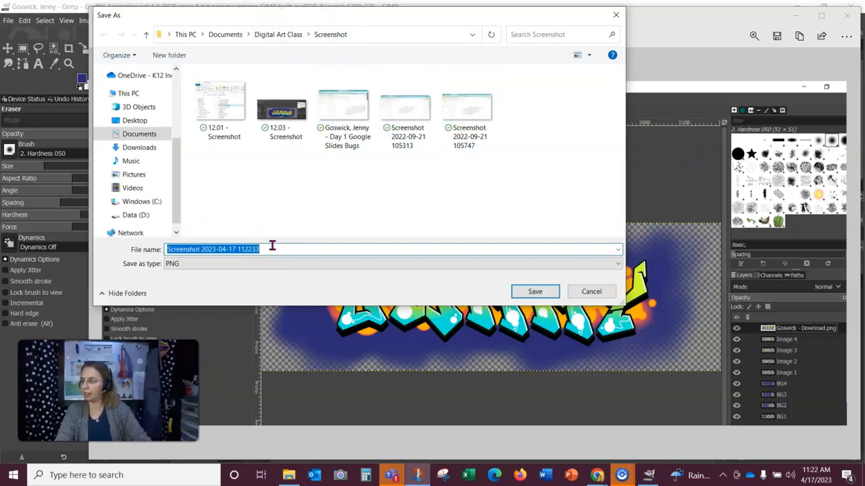
pyautogui.write('12.04')
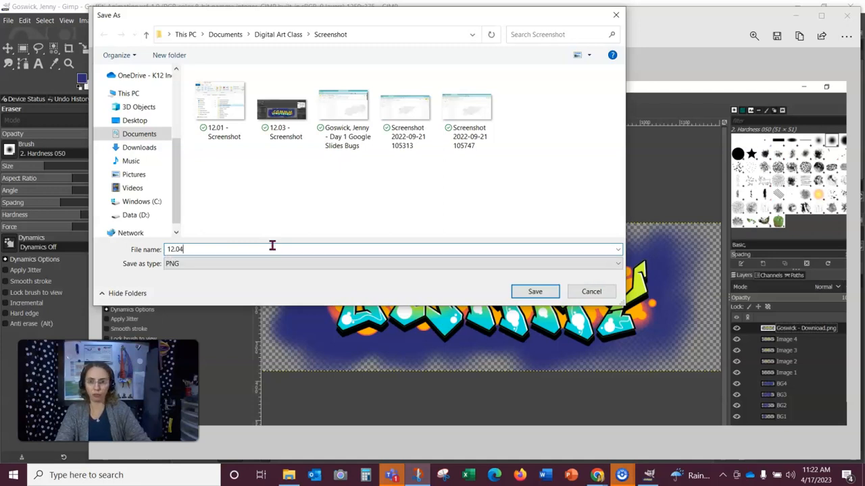
pyautogui.write(' - Screenshot')
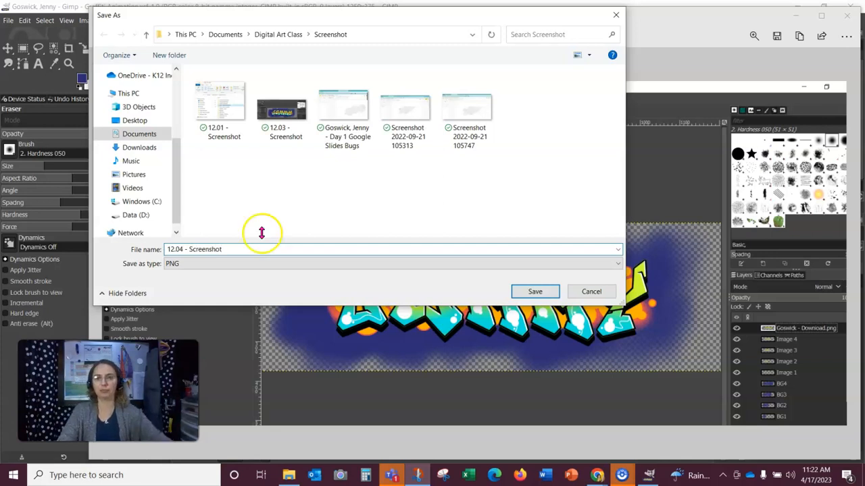
pyautogui.click(533, 292)
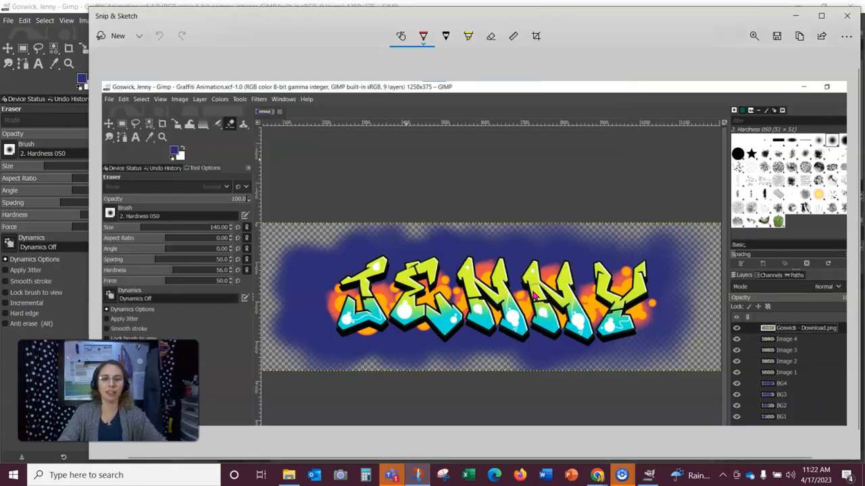
pyautogui.click(849, 20)
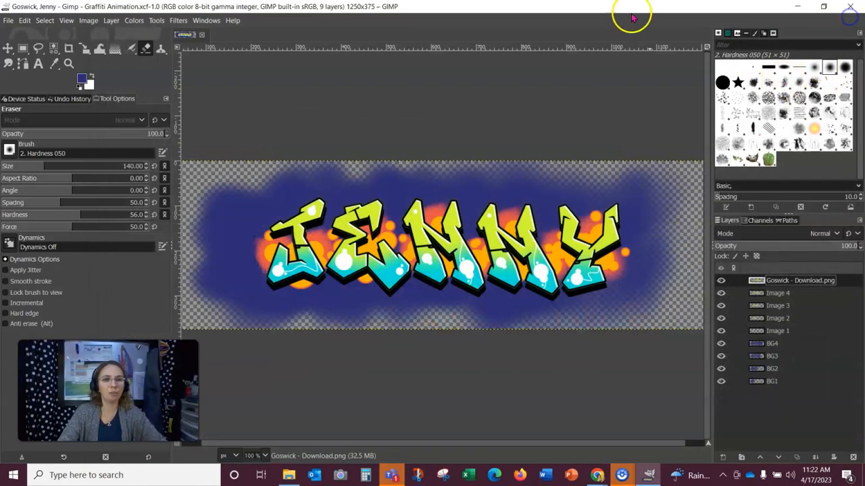